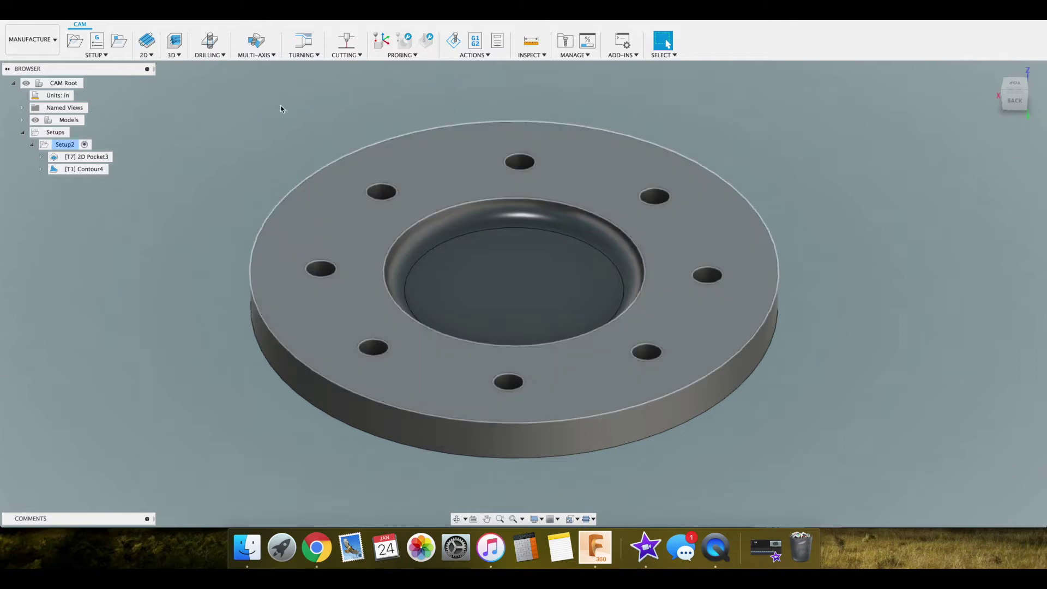
left_click(150, 55)
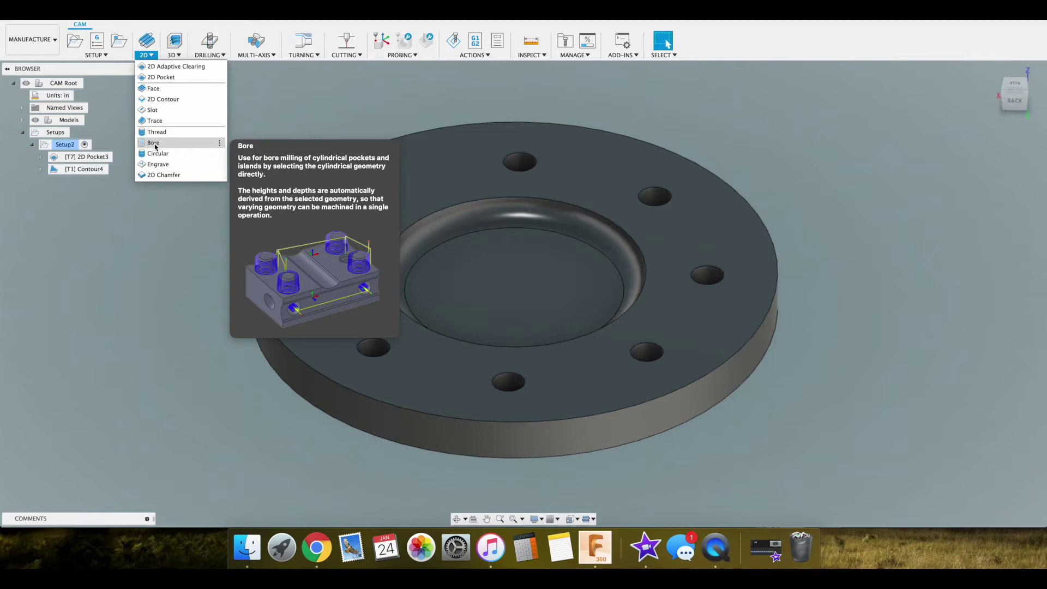
left_click(153, 143)
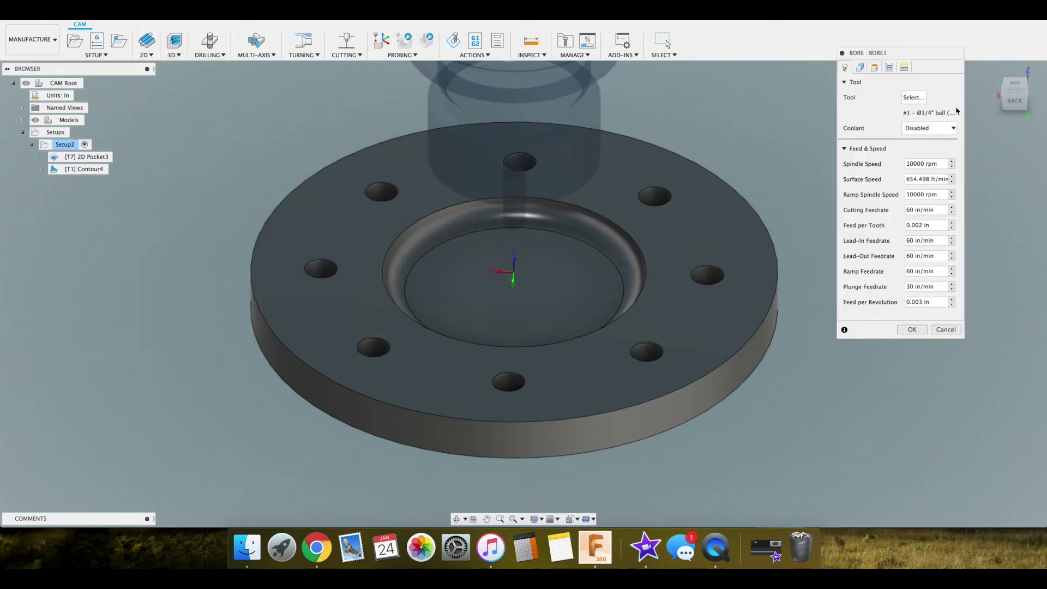
left_click(908, 100)
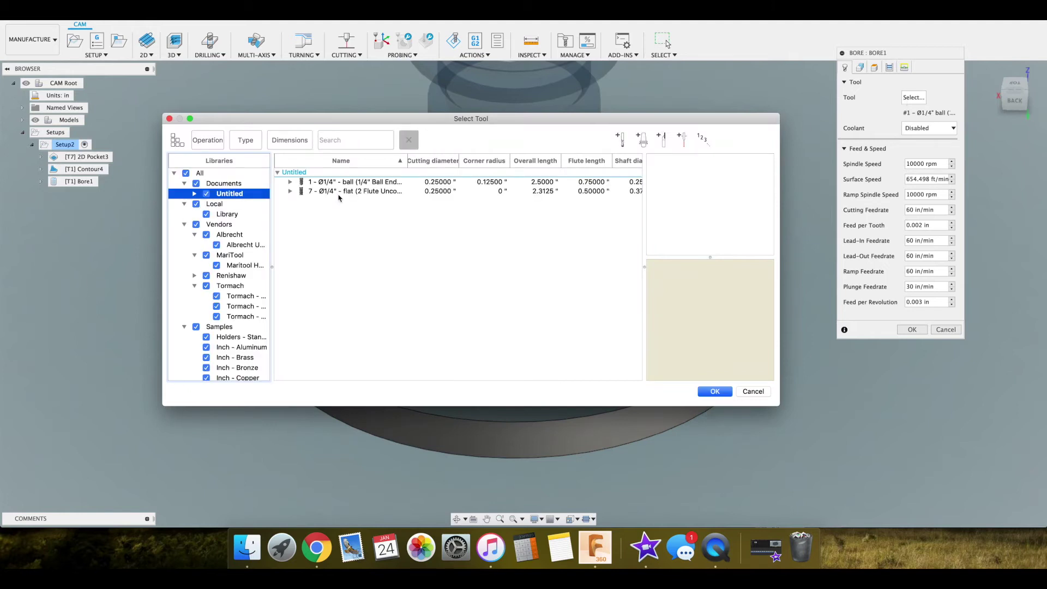
left_click(362, 192)
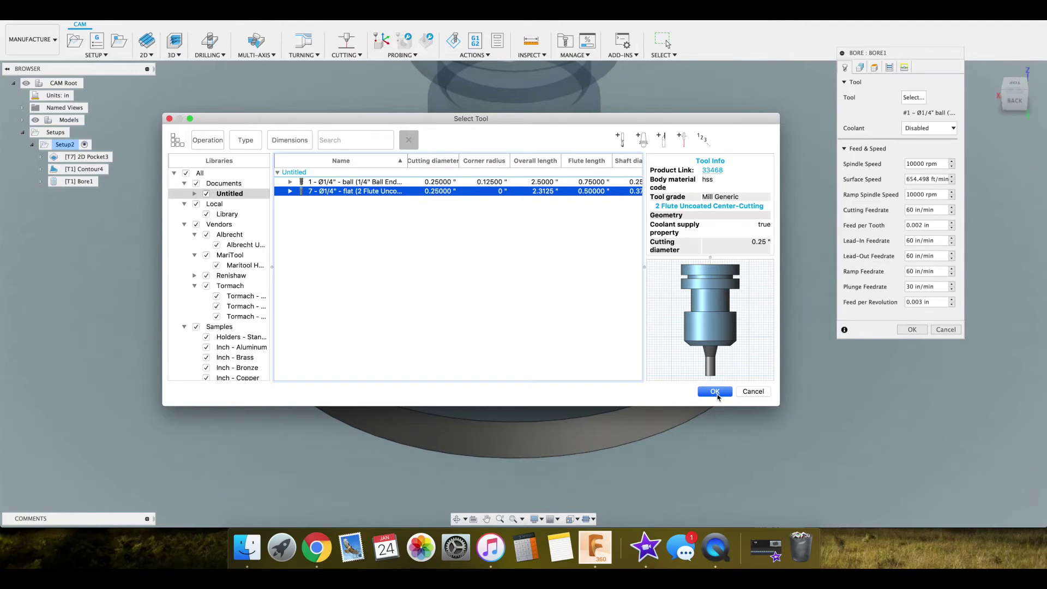
left_click(715, 392)
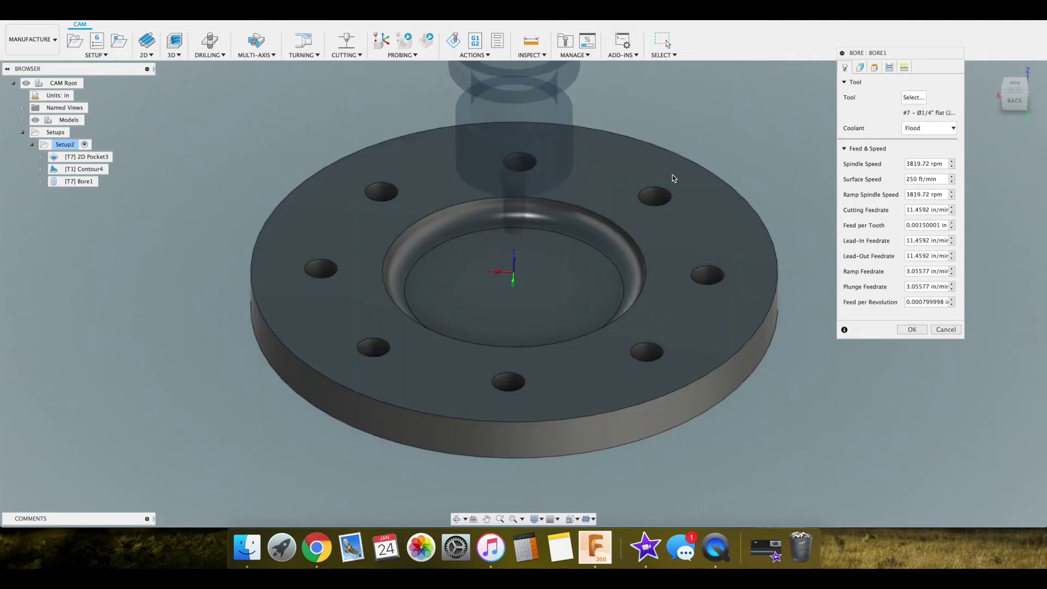
left_click(532, 55)
key("Escape")
Step: Measure the diameter of a bolt hole on the flange's top face and its distance to the neighbouring hole
key("i")
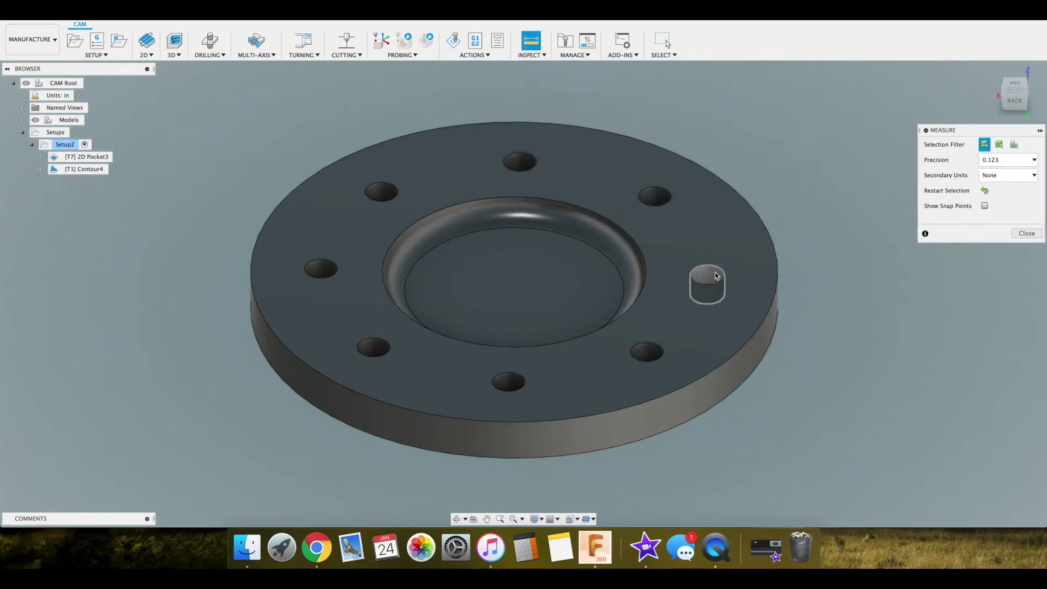
left_click(708, 272)
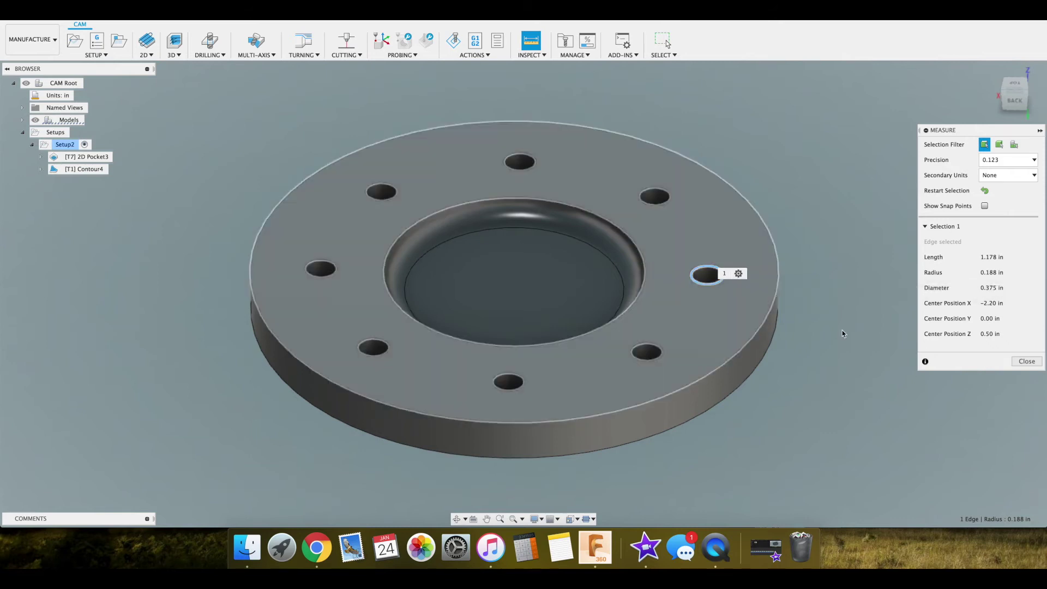
left_click(650, 349)
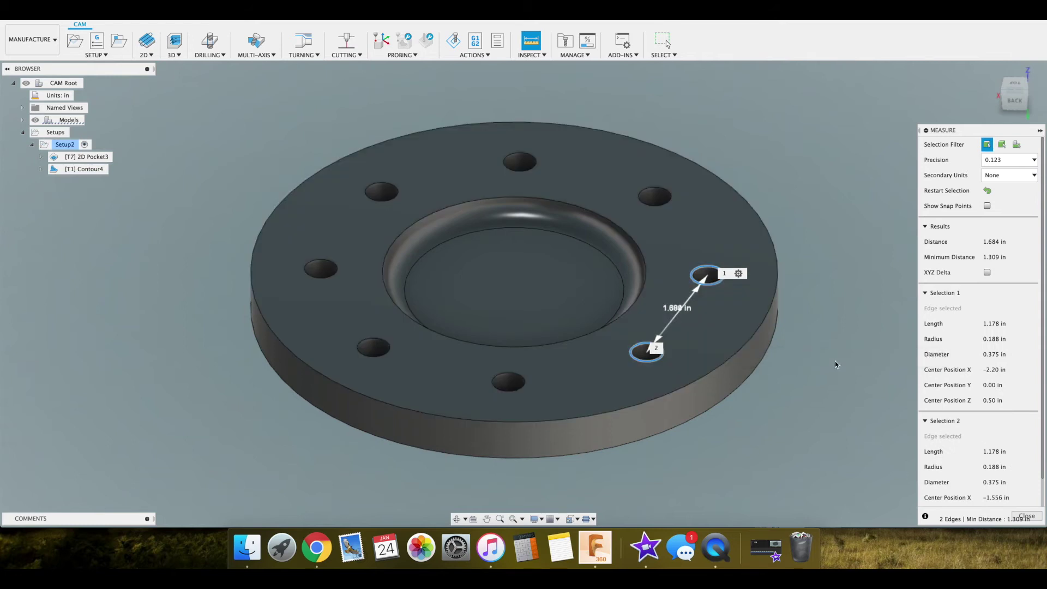
key("Escape")
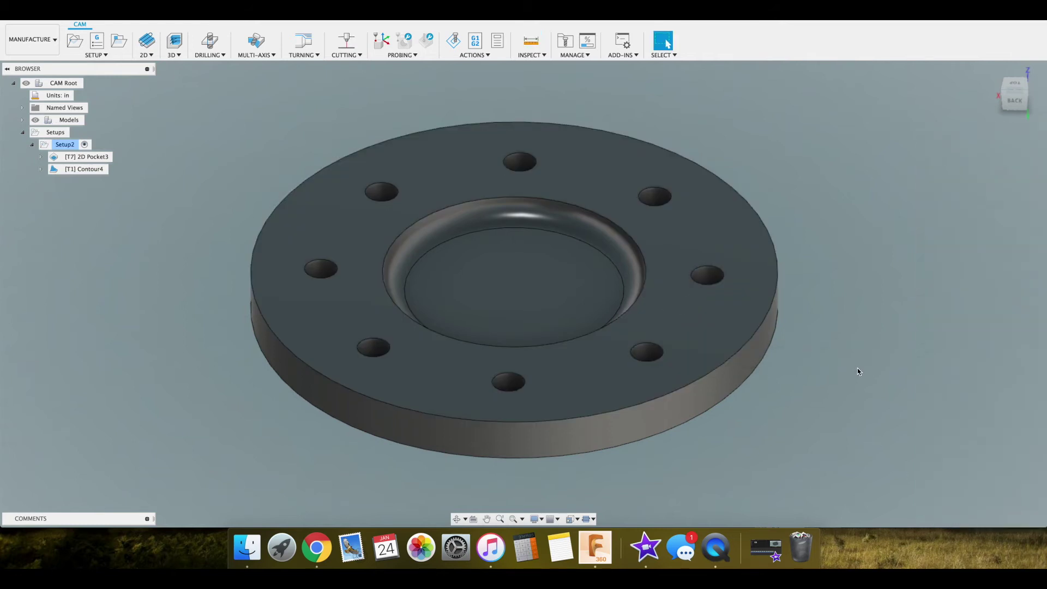
key("i")
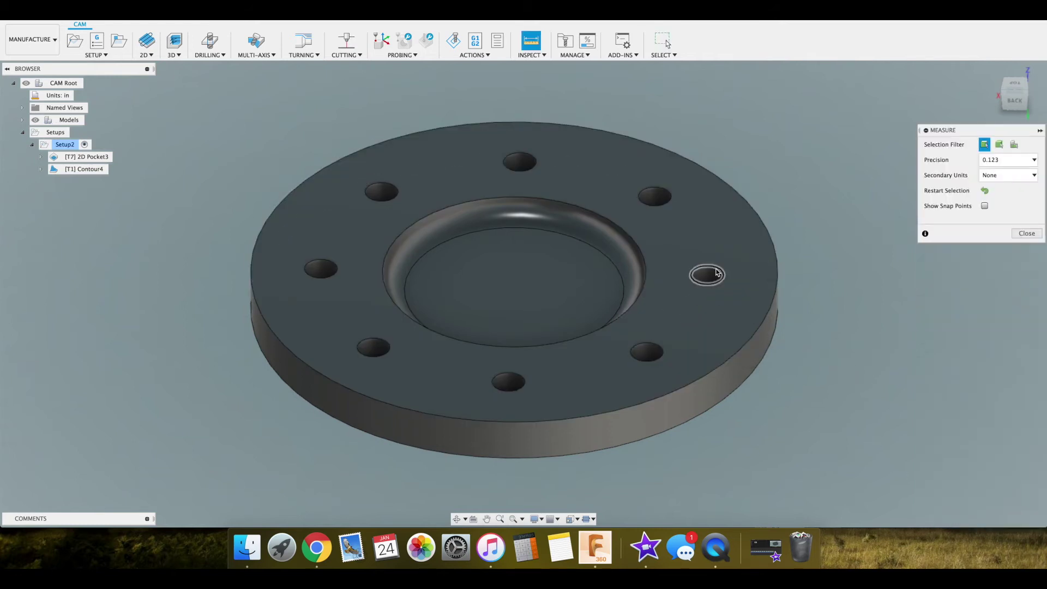
left_click(717, 273)
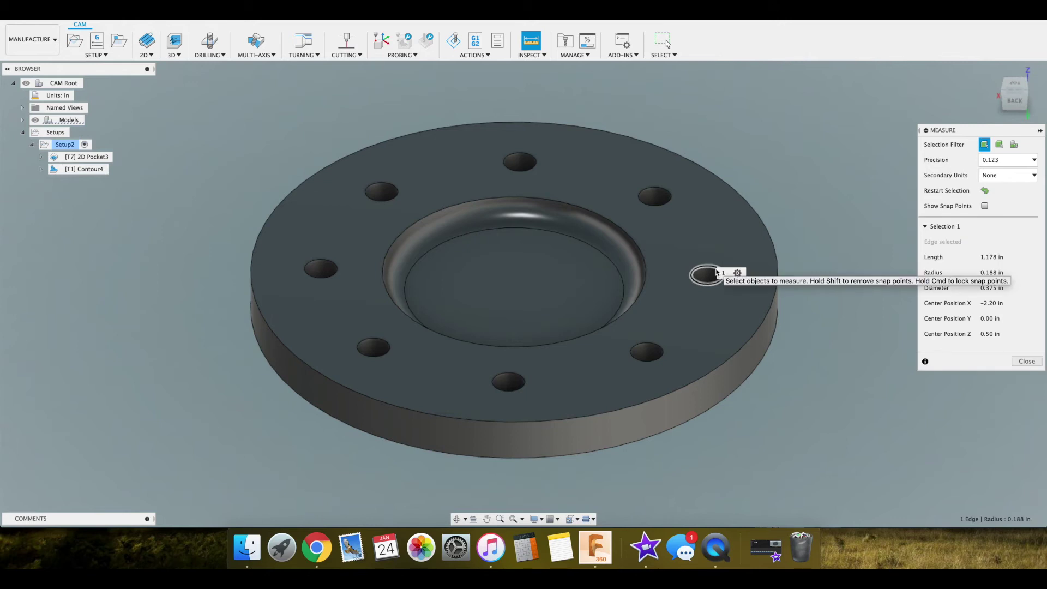
left_click(1026, 362)
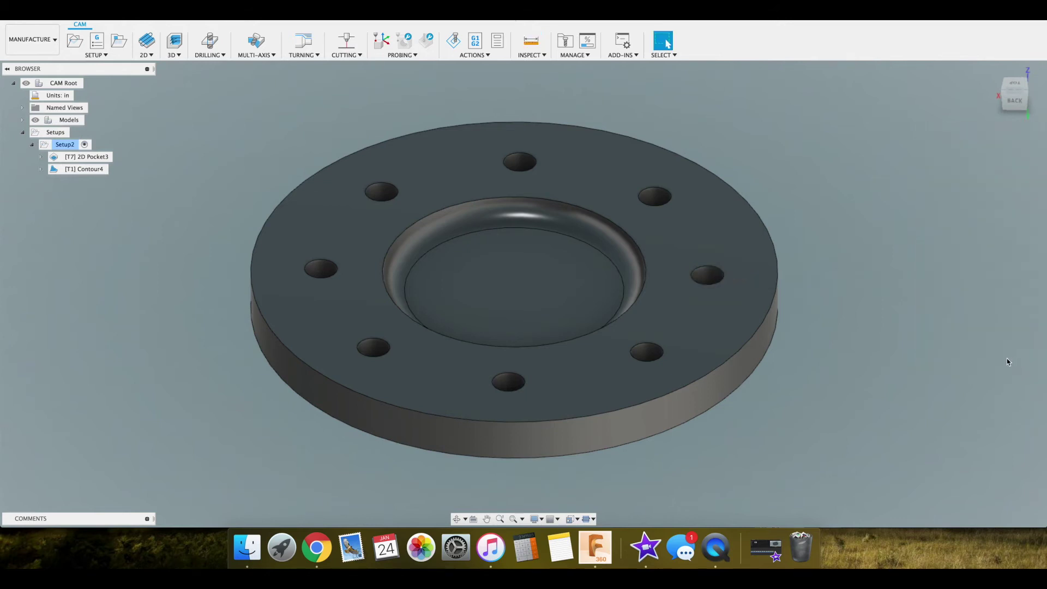
Step: Start a 2D Bore operation with tool 7, the Ø1/4" flat end mill, and set its coolant to Disabled
left_click(146, 55)
left_click(153, 142)
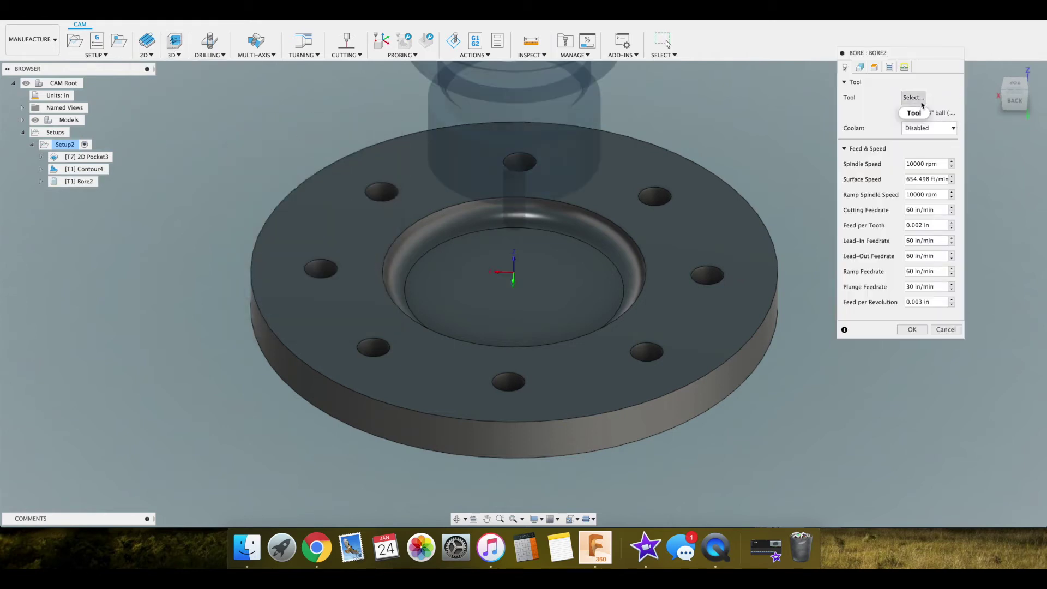
left_click(921, 102)
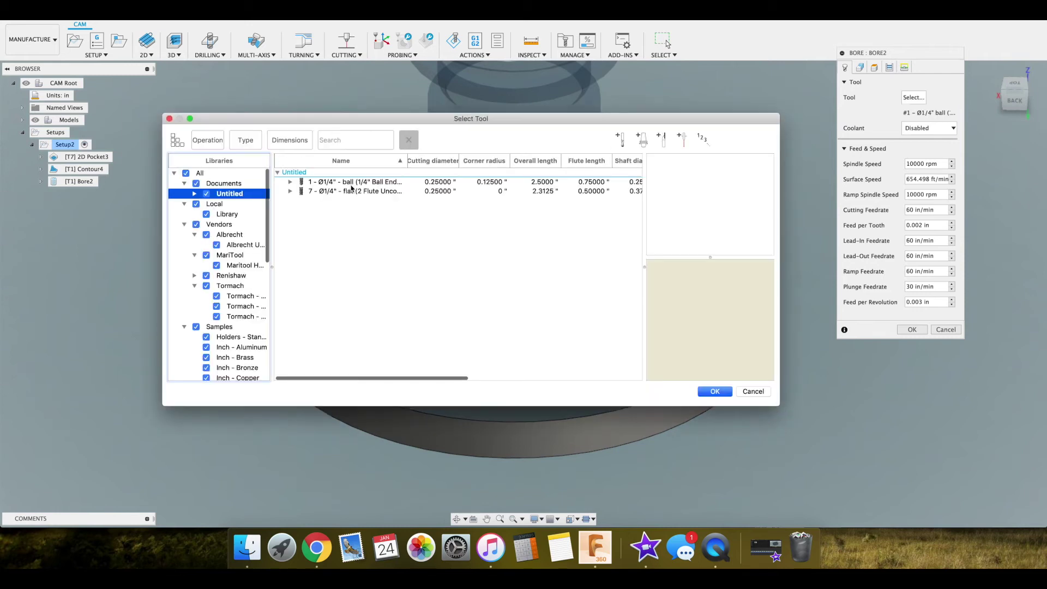
left_click(338, 183)
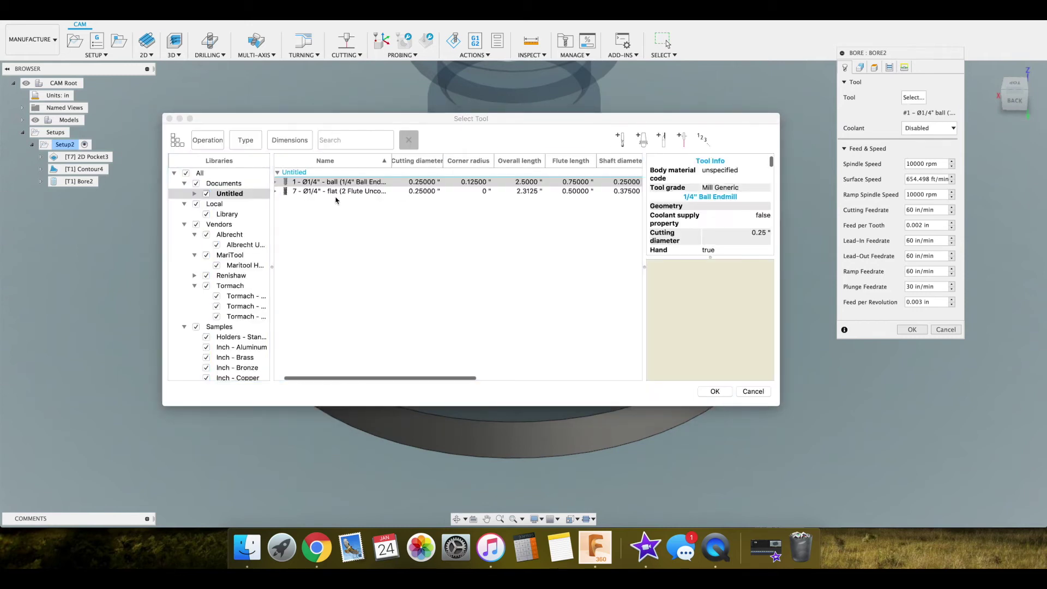
left_click(338, 192)
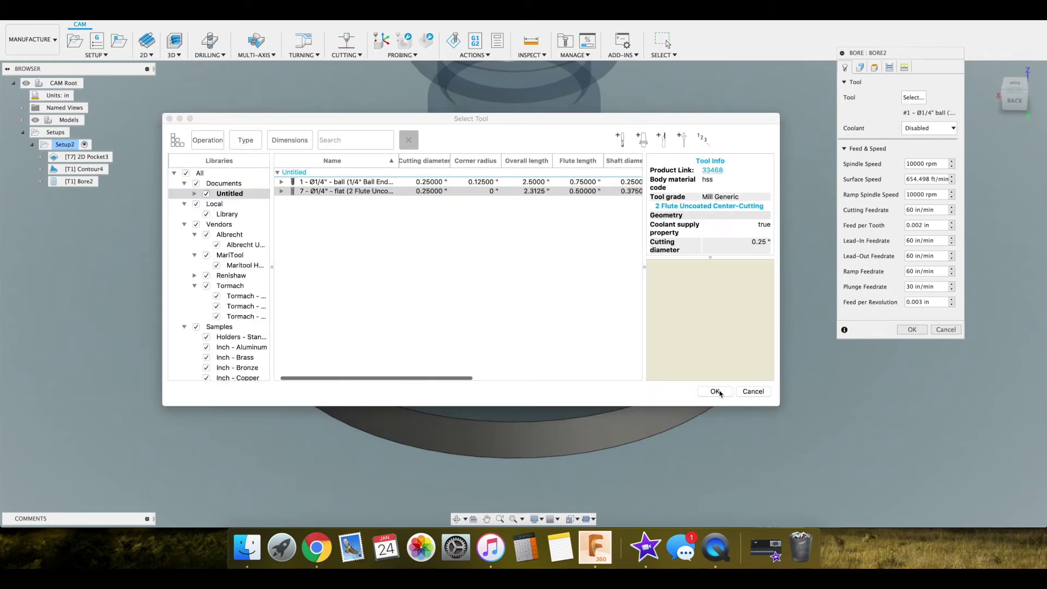
left_click(715, 391)
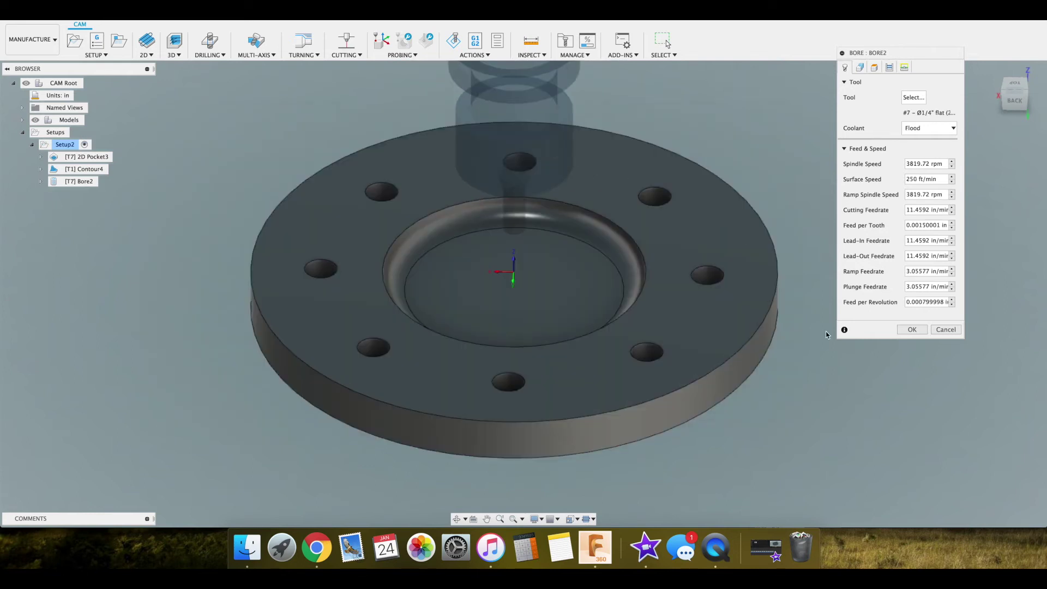
left_click(922, 128)
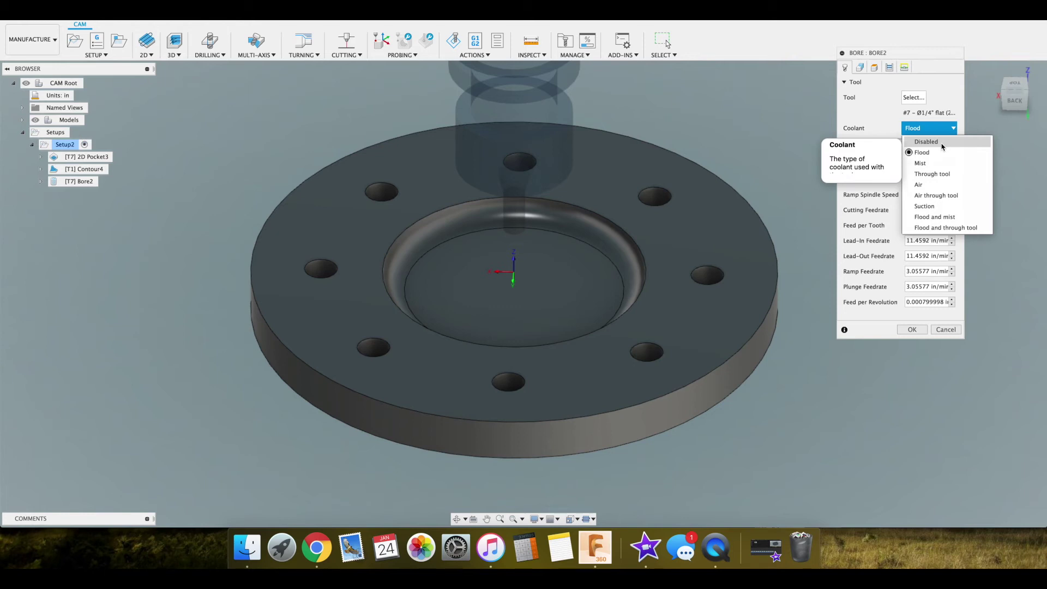
left_click(942, 146)
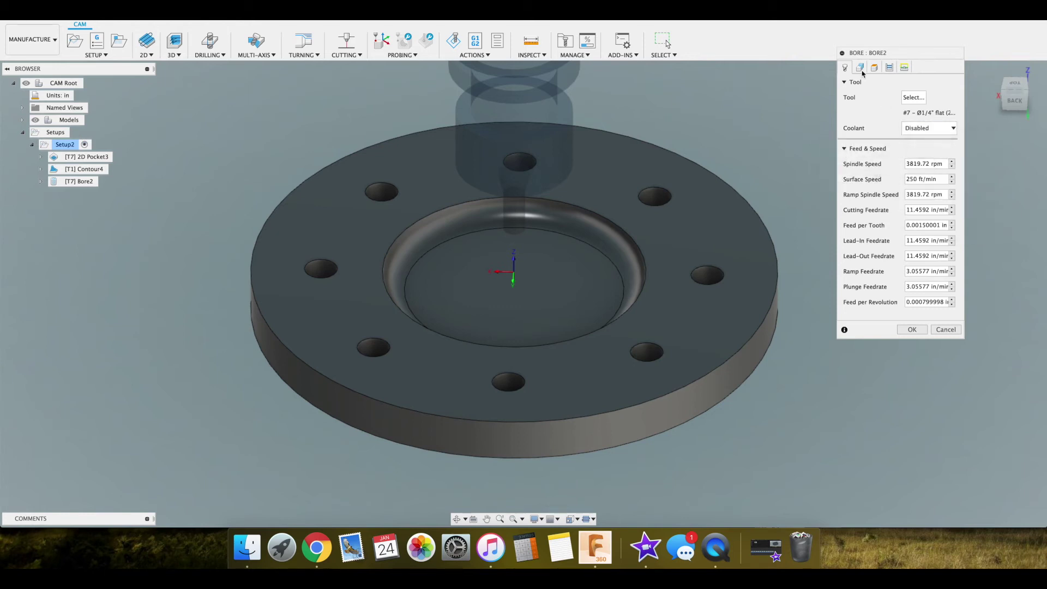
Step: Select one bolt hole's cylindrical face as the bore geometry and include all holes of the same diameter, keeping the optimized order
left_click(860, 67)
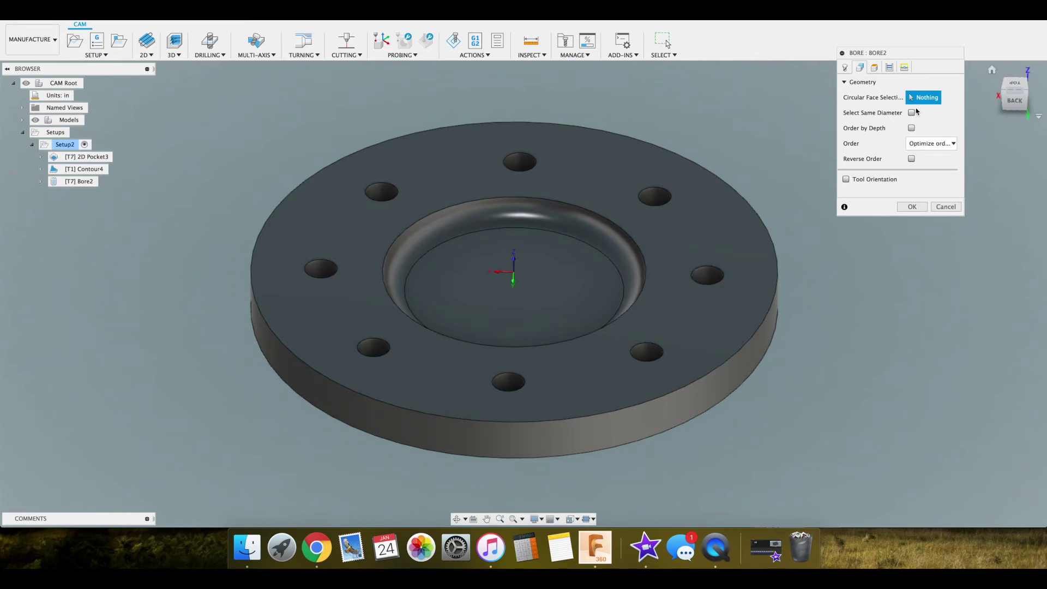
mouse_move(912, 113)
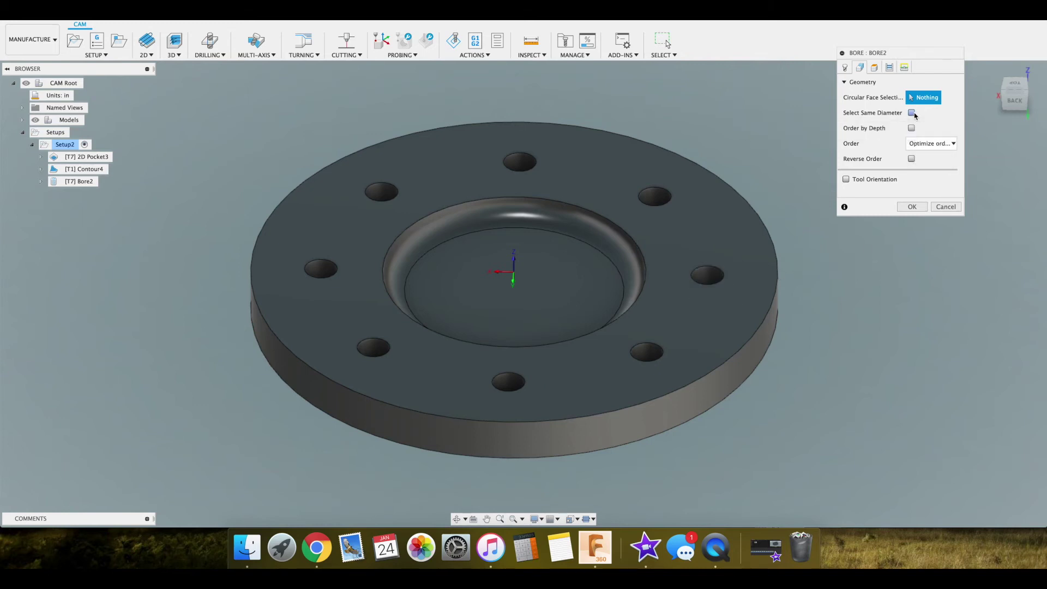
left_click(670, 206)
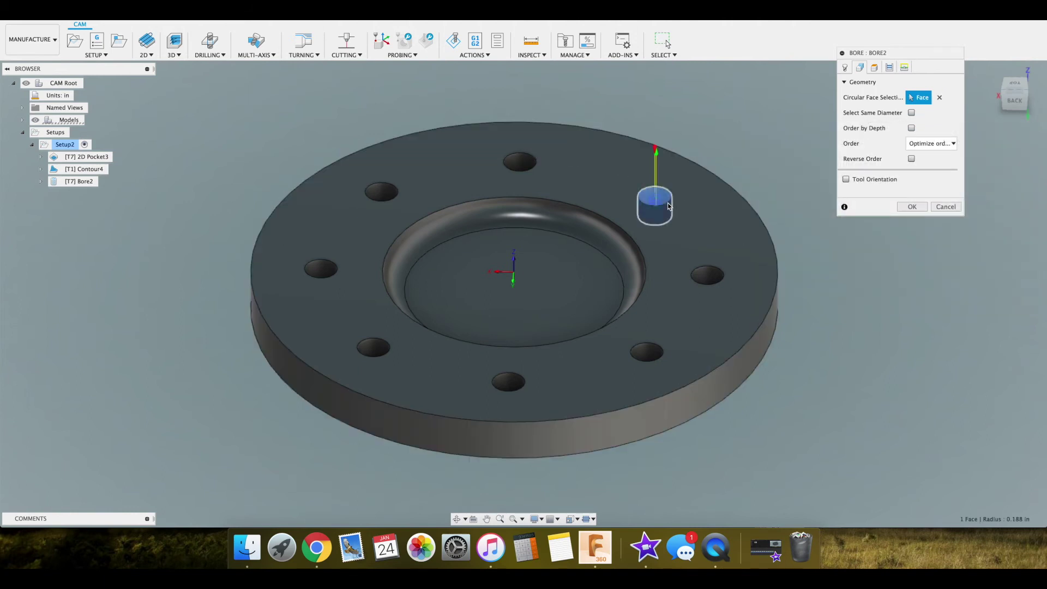
left_click(914, 114)
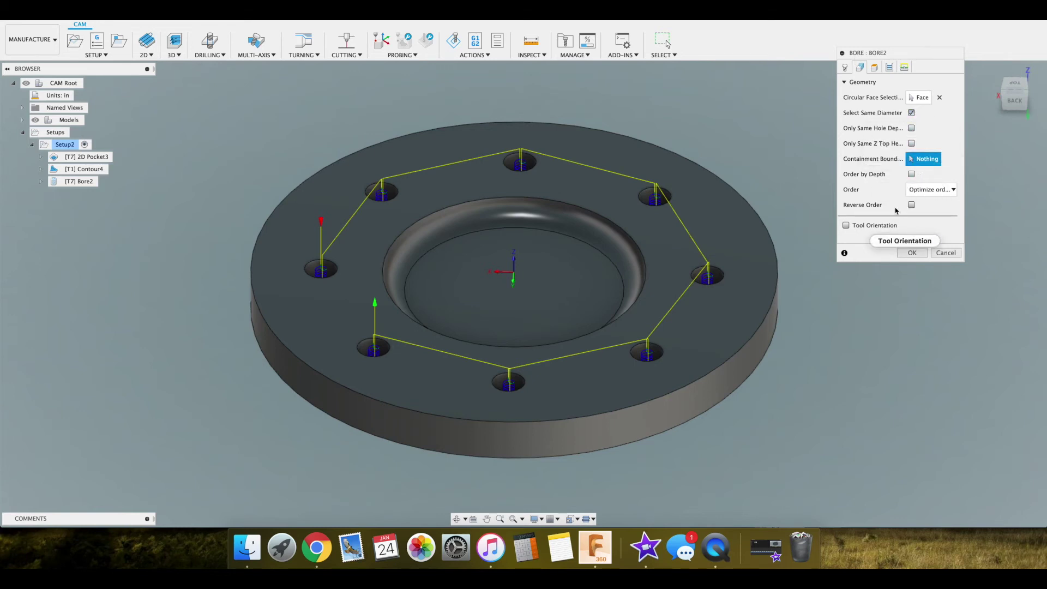
left_click(929, 193)
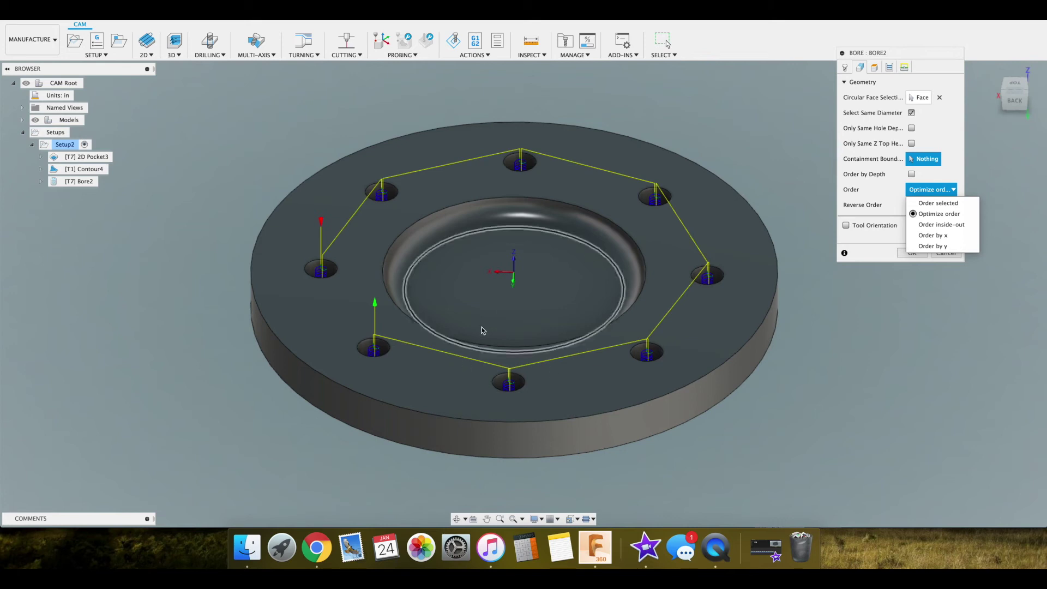
Step: Keep the default heights and passes, enable Lead To Center for the bore, and generate its toolpath
left_click(874, 69)
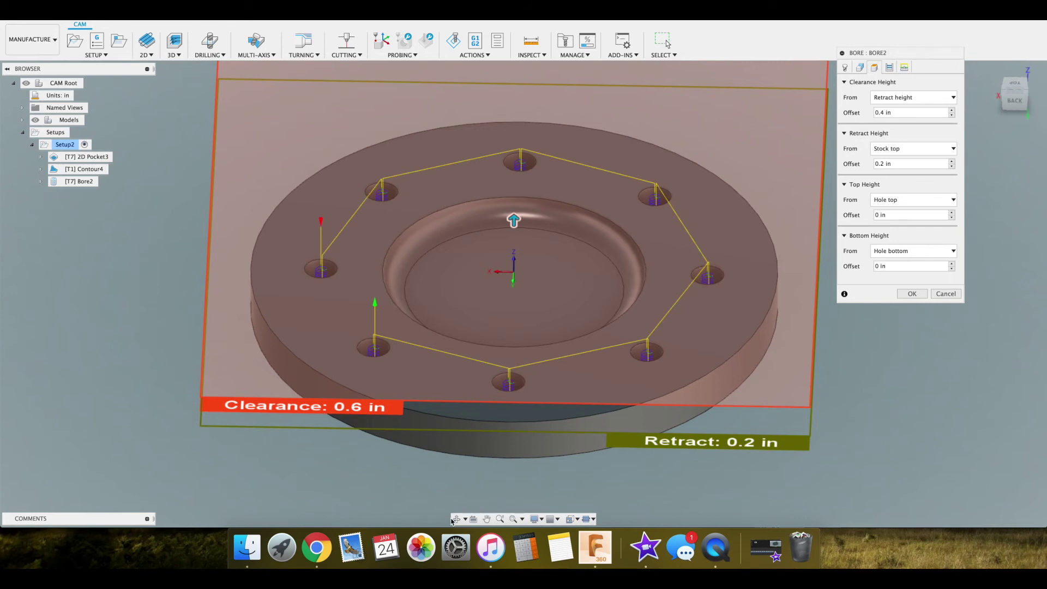
left_click(457, 518)
mouse_move(461, 461)
left_mouse_down()
mouse_move(456, 423)
mouse_move(444, 459)
left_mouse_up()
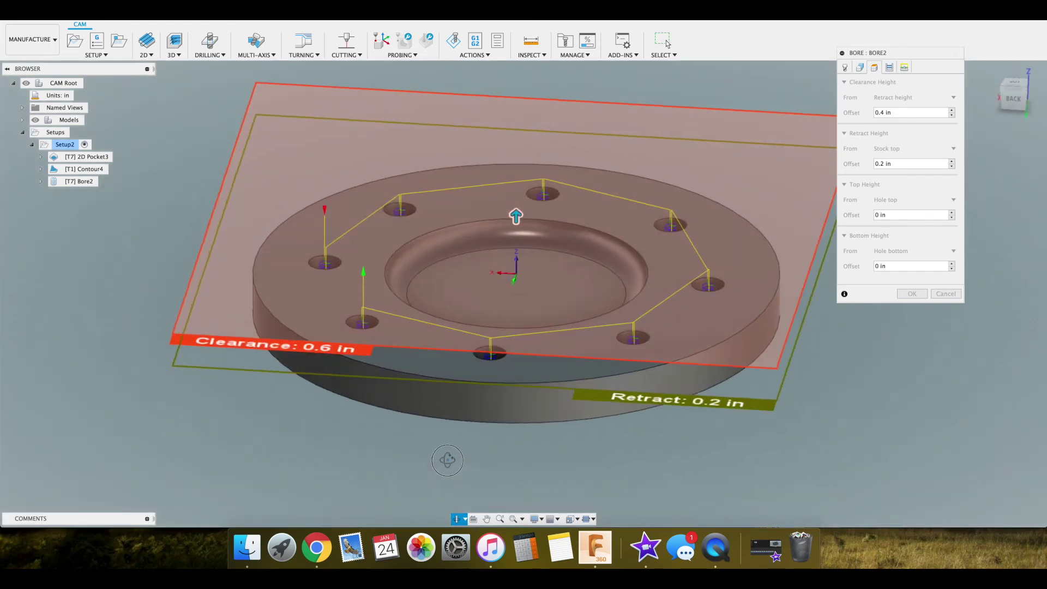
key("Escape")
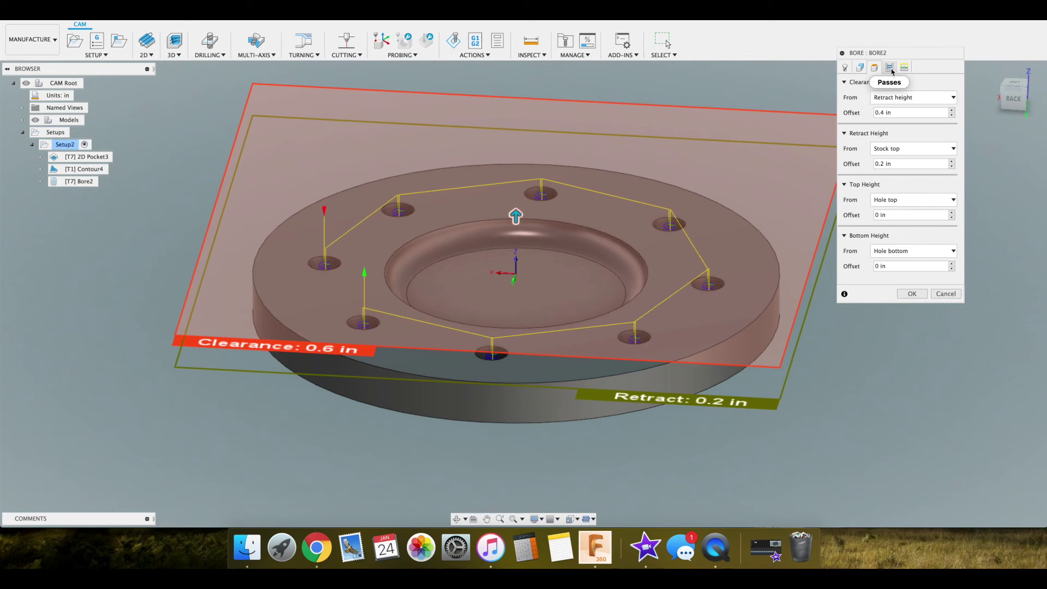
left_click(889, 67)
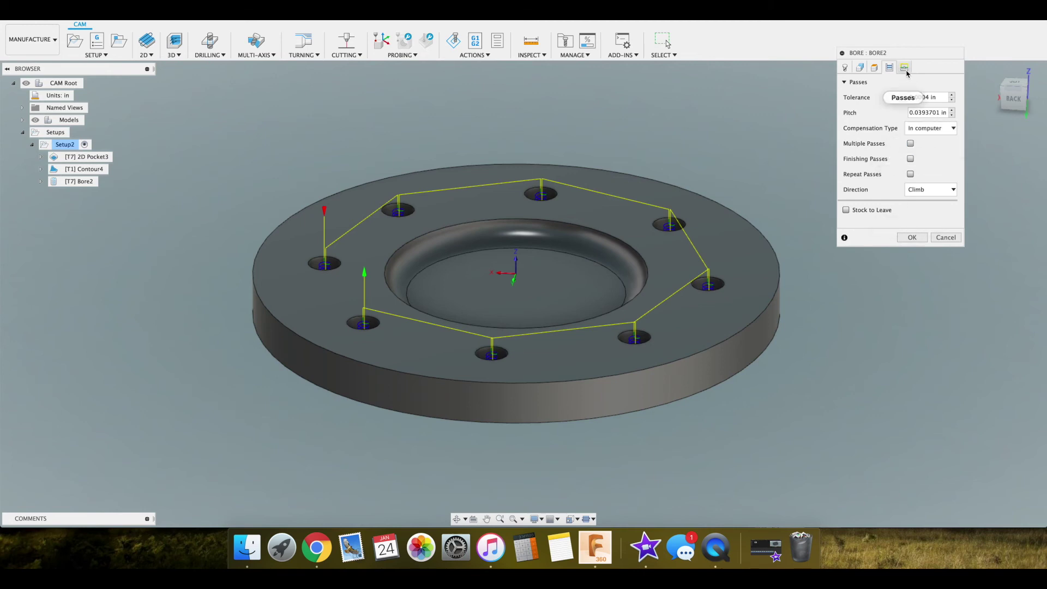
left_click(906, 69)
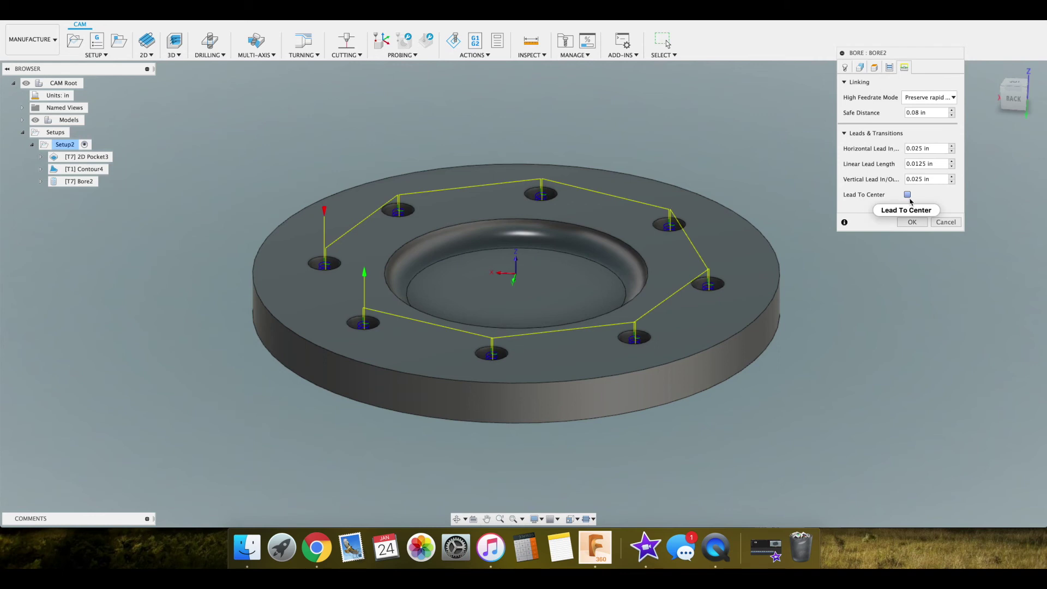
mouse_move(910, 202)
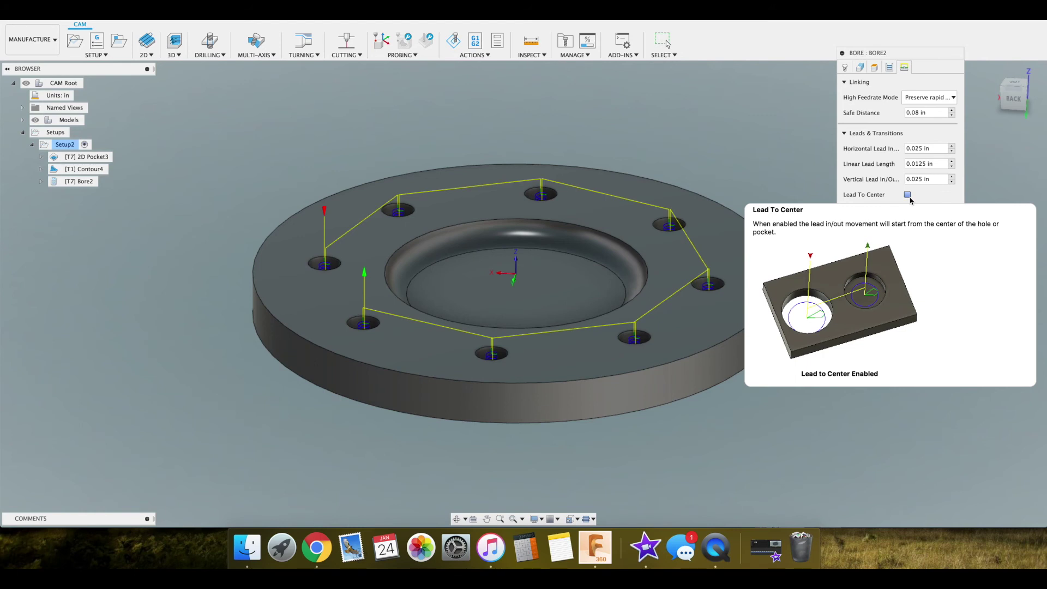
left_click(907, 195)
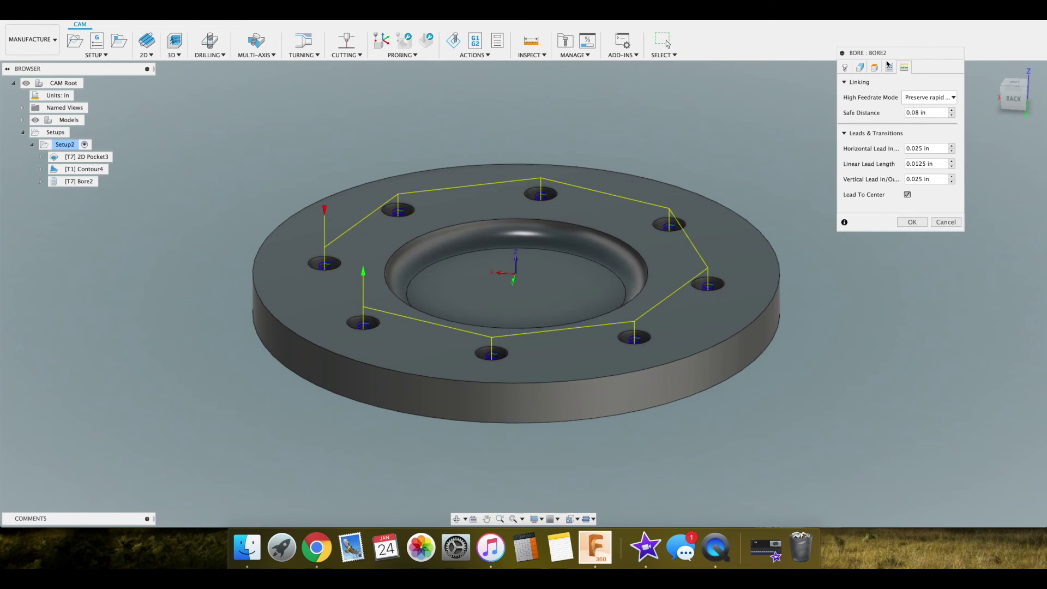
left_click(890, 67)
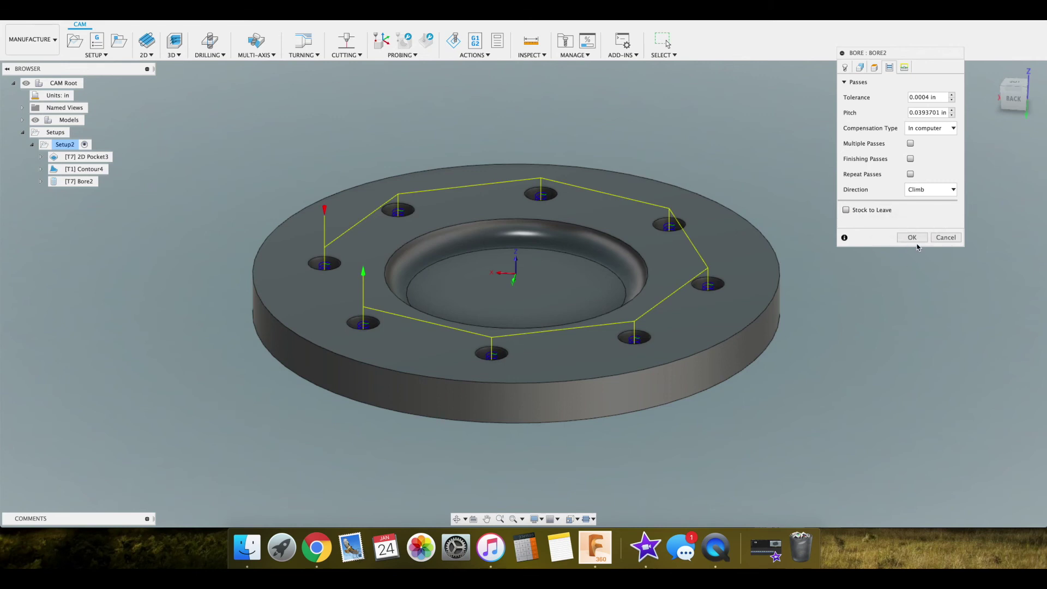
left_click(910, 236)
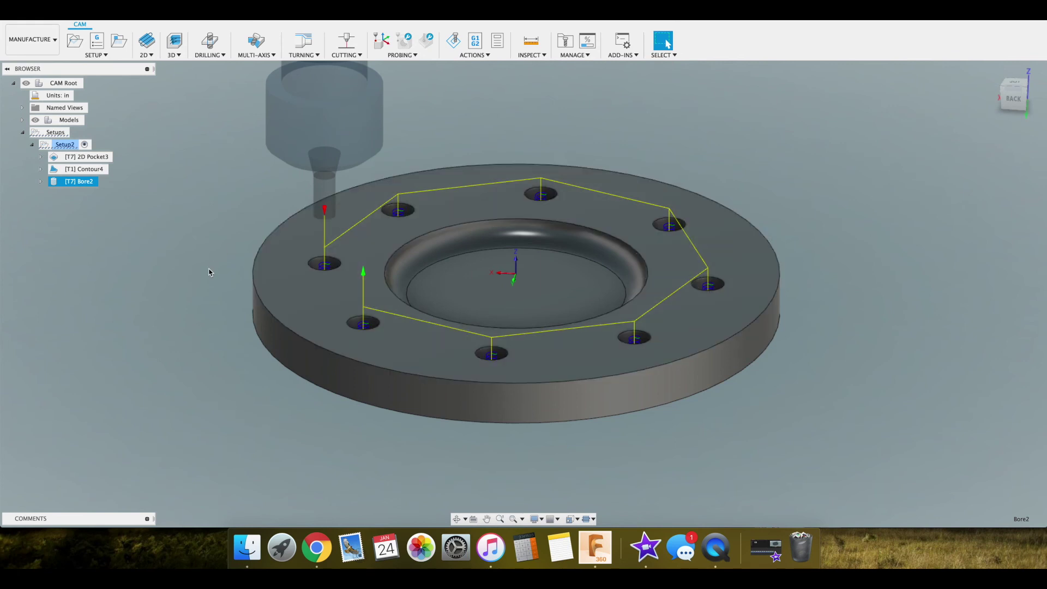
Step: Simulate the new bore toolpath with stock at increased playback speed, and close the simulation
right_click(69, 183)
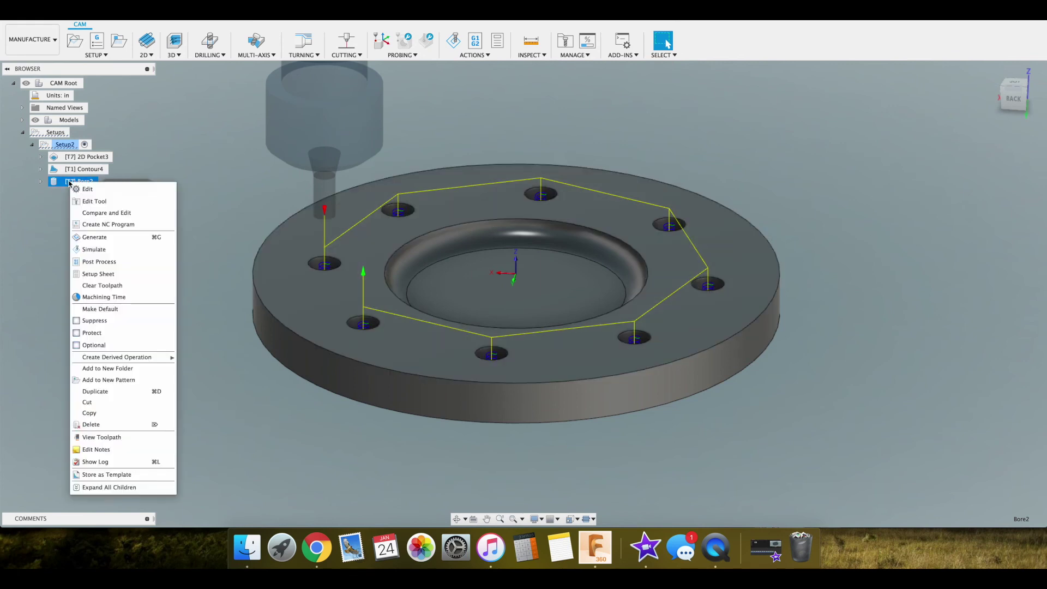
left_click(104, 255)
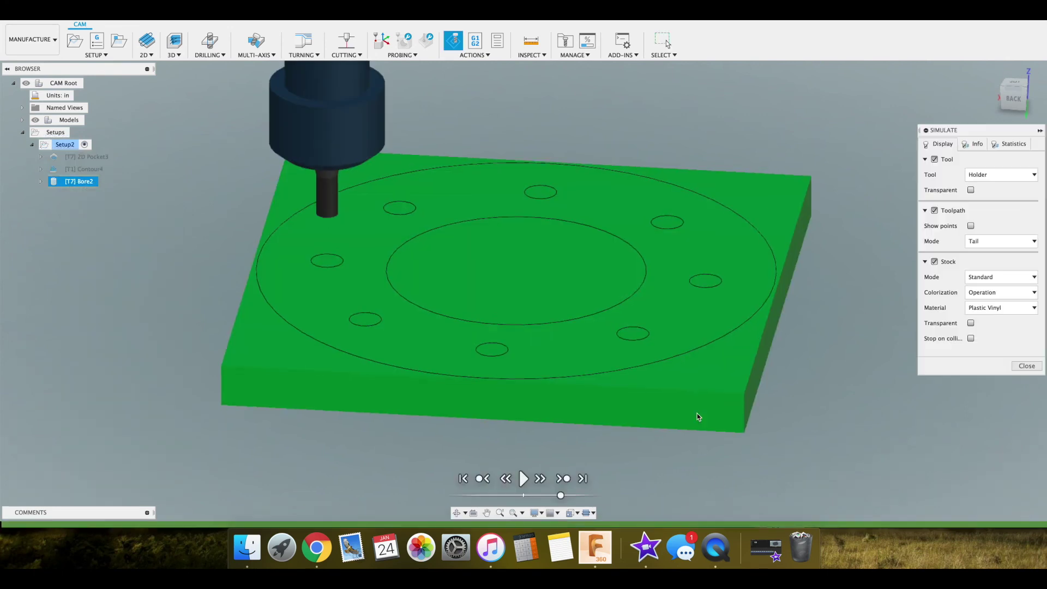
left_click(525, 483)
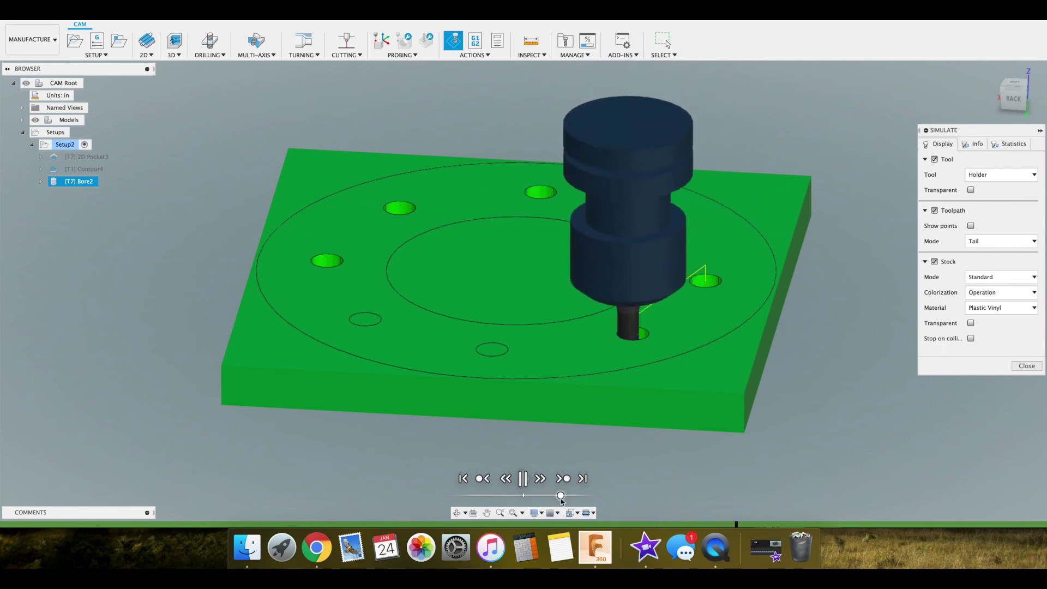
left_click_drag(566, 500, 592, 501)
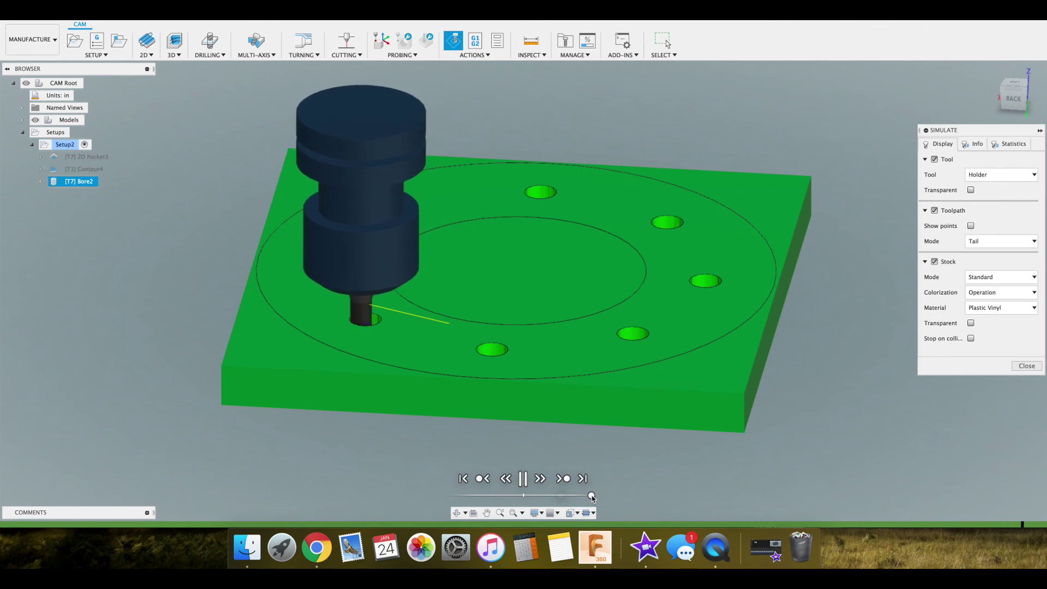
left_click(1027, 365)
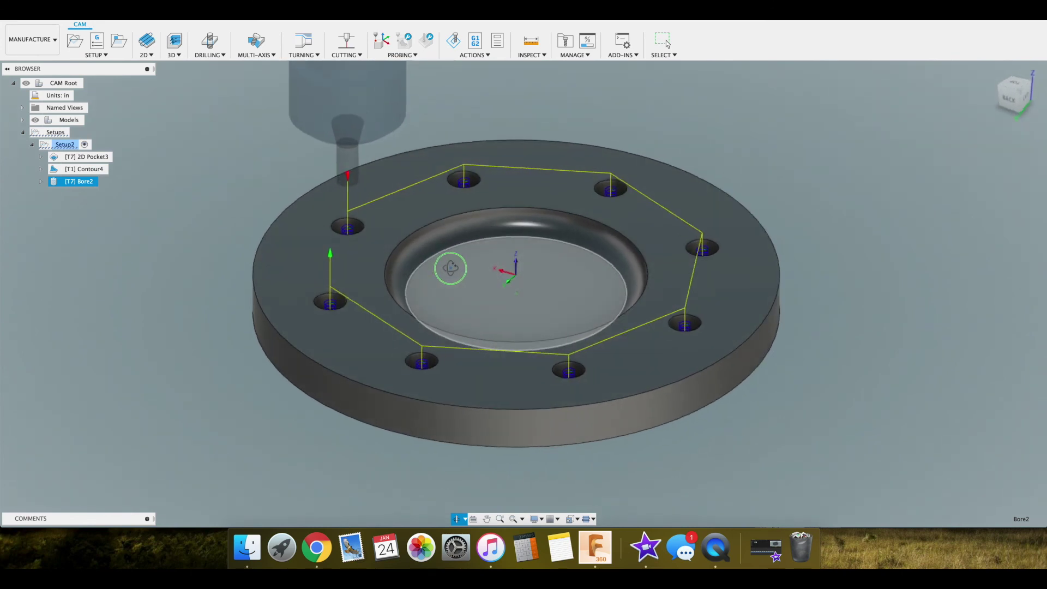
left_click(666, 40)
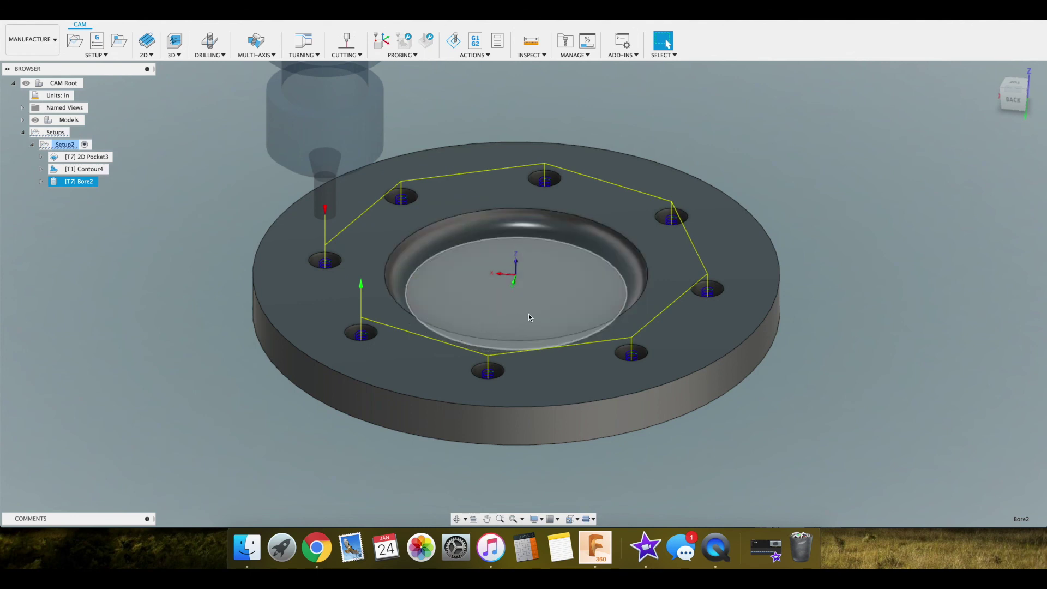
scroll(538, 298, "down", 2)
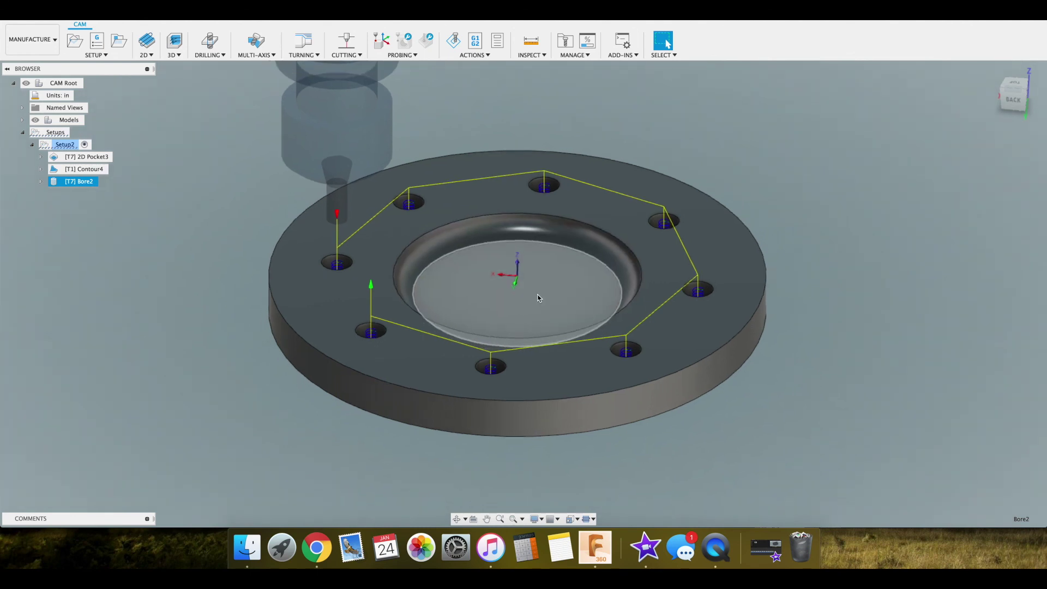